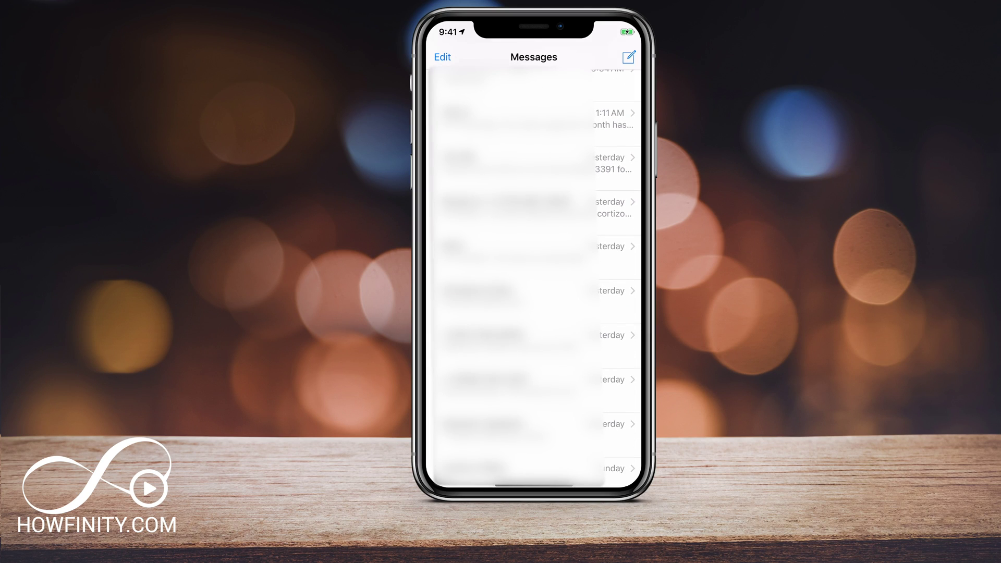
pyautogui.scroll(-8, 533, 271)
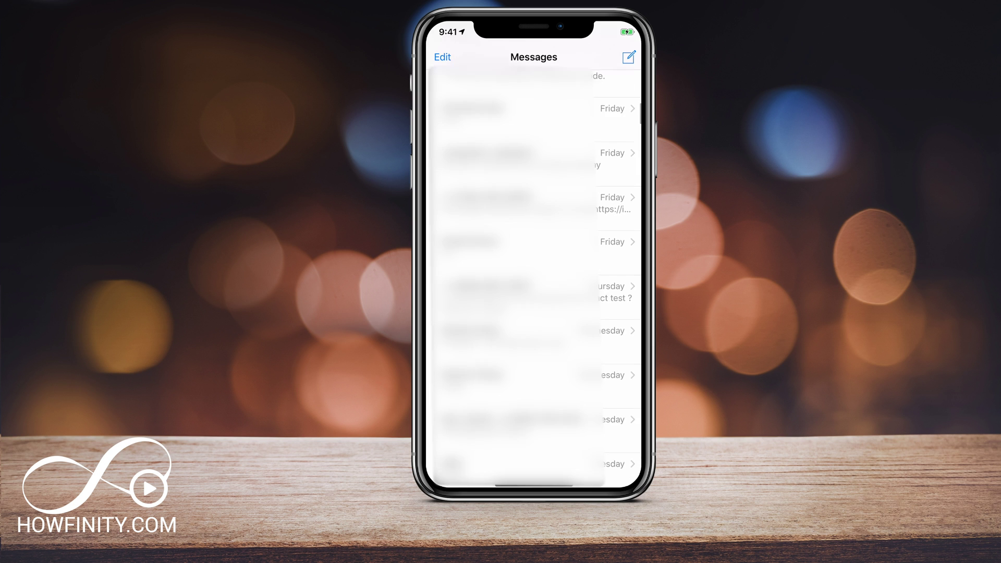
# On the iPhone, leave Messages and go to Settings > General > Reset
pyautogui.scroll(3, 534, 271)
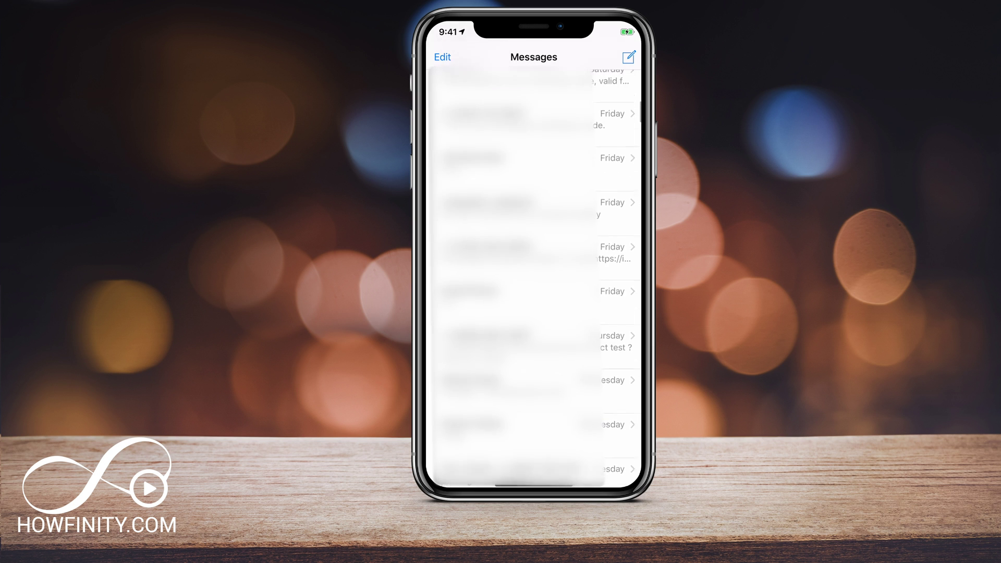
pyautogui.scroll(6, 534, 271)
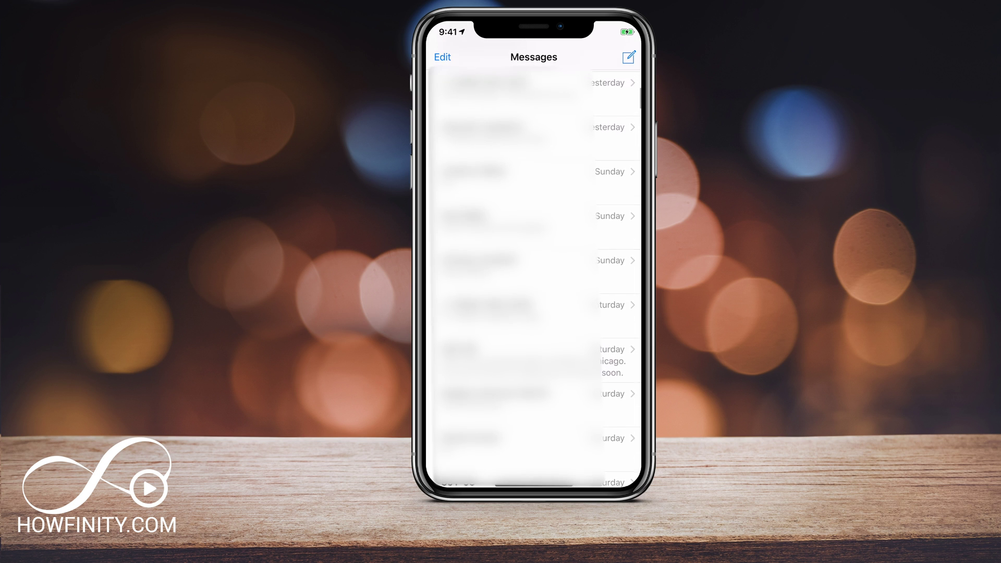
pyautogui.scroll(8, 533, 270)
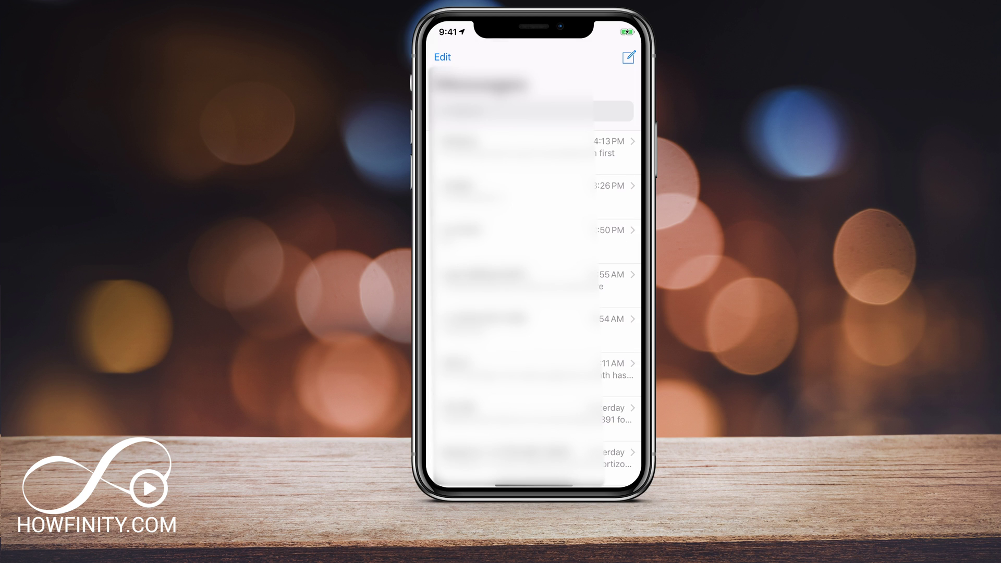
pyautogui.moveTo(533, 484); pyautogui.dragTo(533, 271)
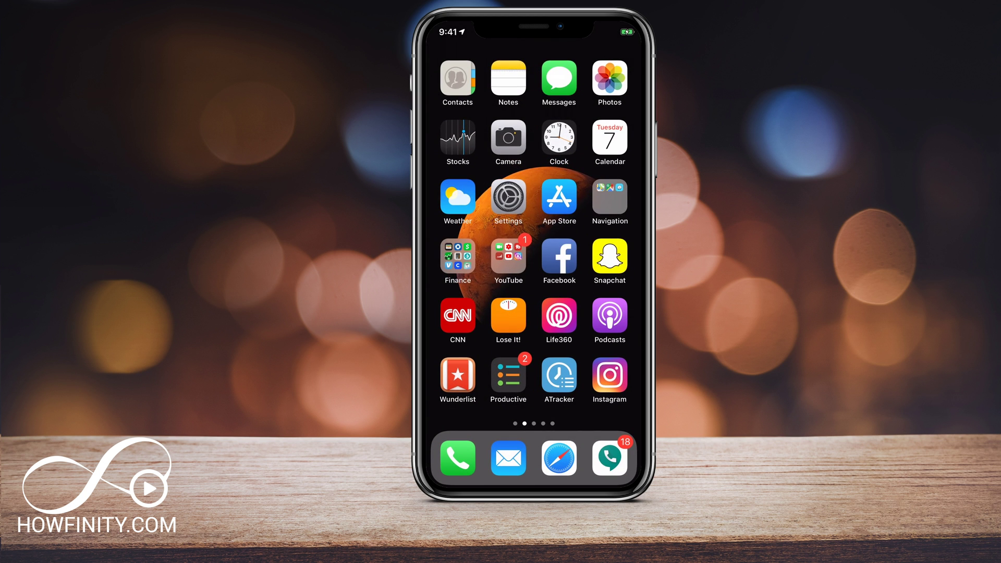
pyautogui.click(507, 197)
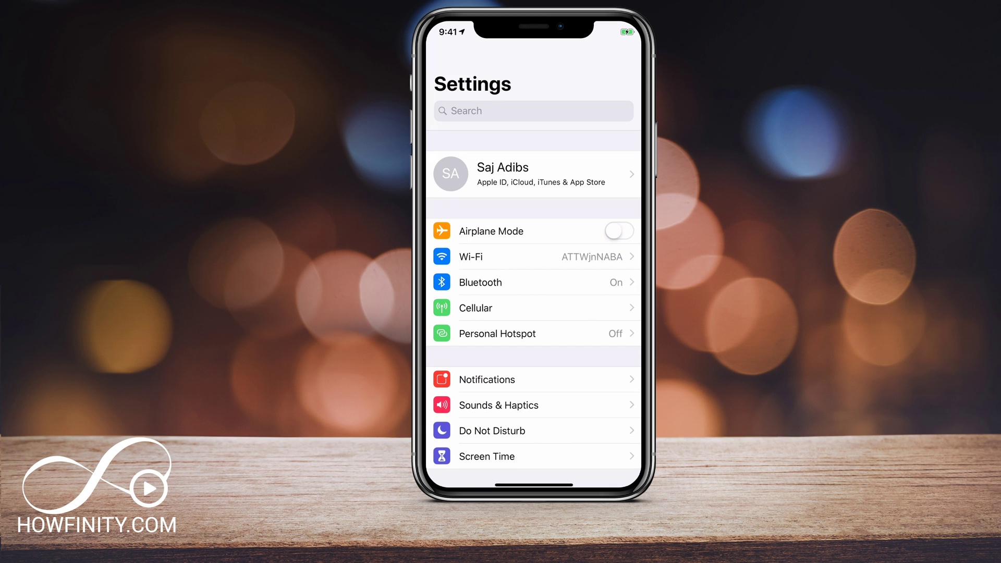
pyautogui.scroll(-5, 533, 271)
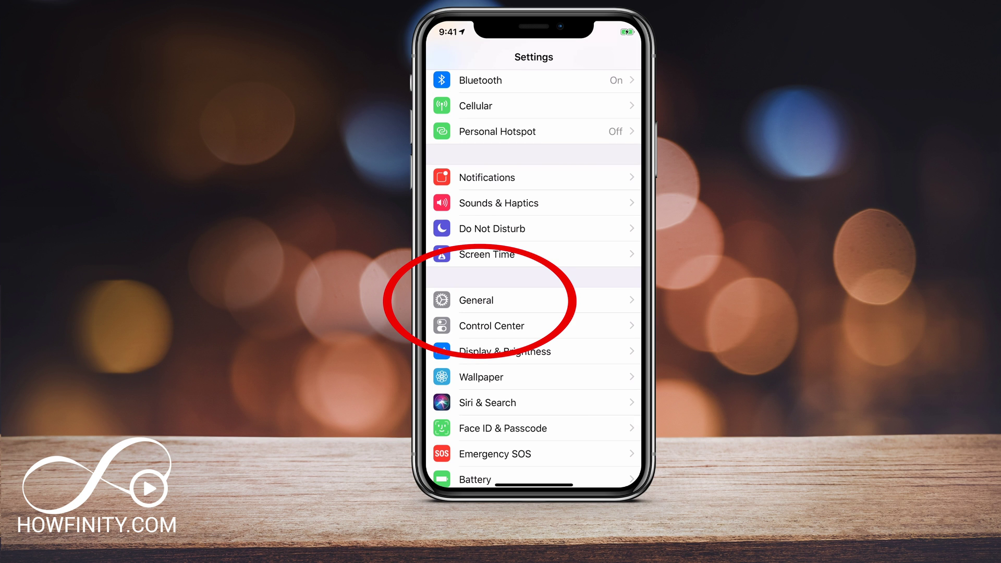
pyautogui.click(476, 300)
pyautogui.scroll(-5, 533, 271)
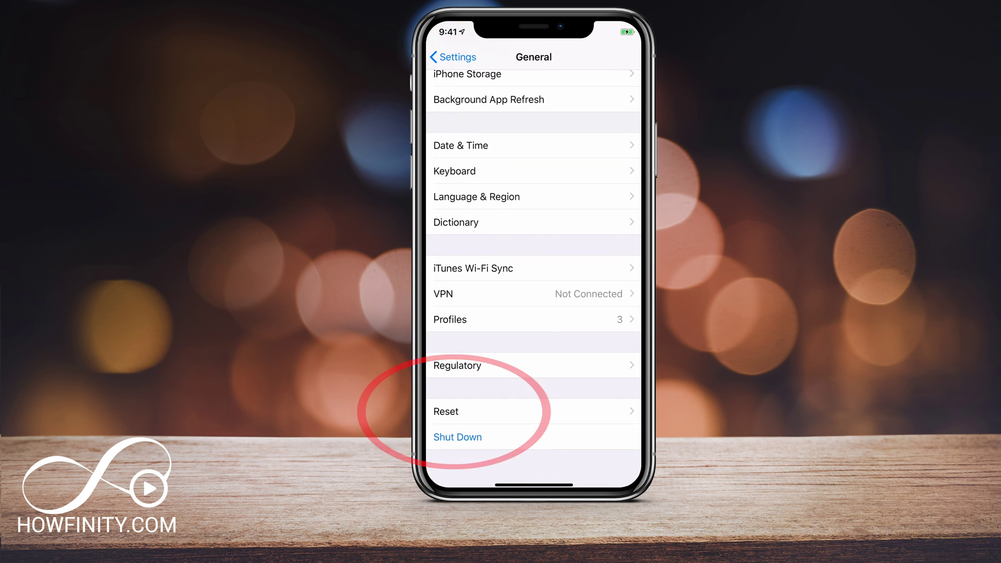
pyautogui.click(469, 410)
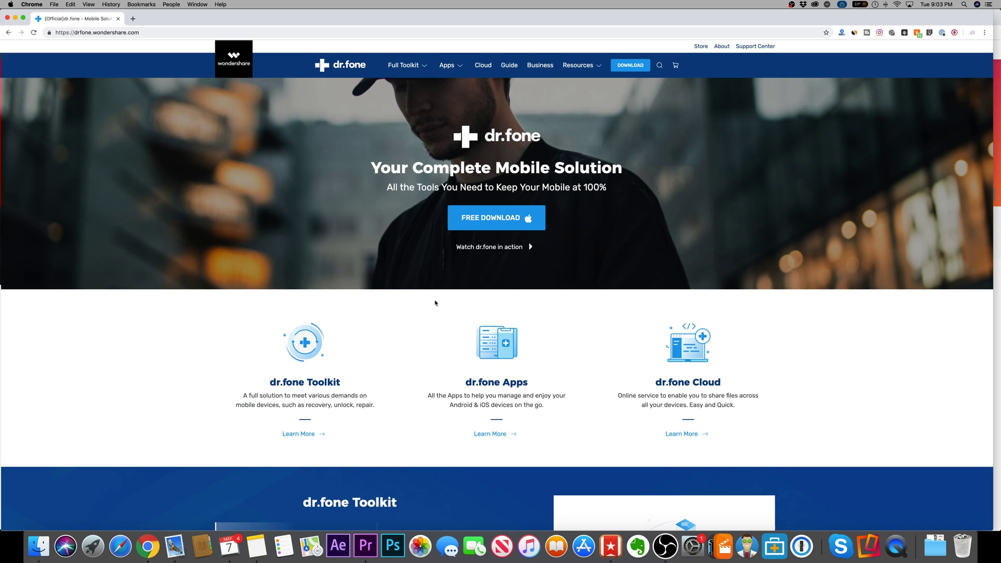
# Browse drfone.wondershare.com and open the downloaded drfone_full3361.dmg installer
pyautogui.scroll(-5, 443, 295)
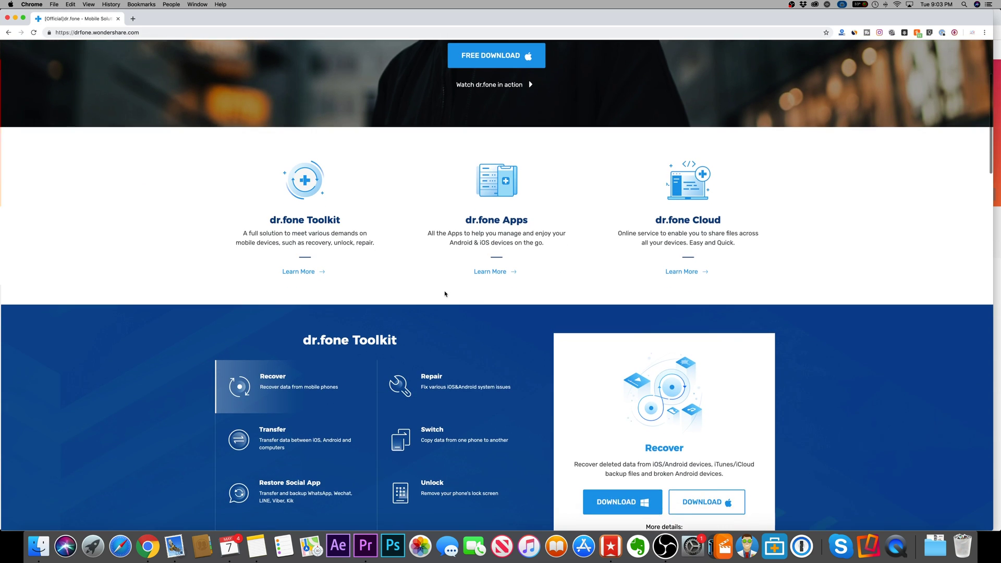
pyautogui.scroll(-3, 444, 294)
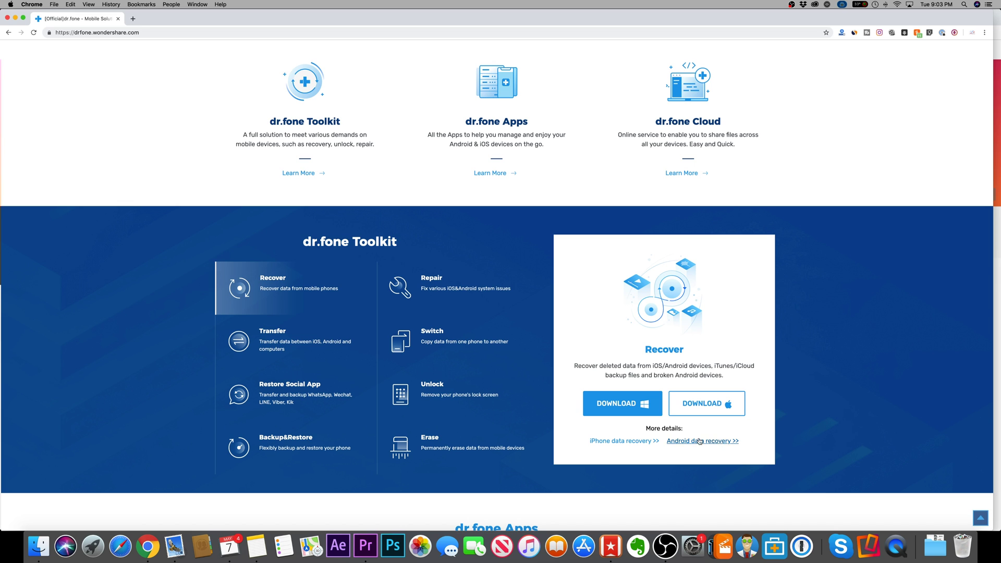
pyautogui.scroll(5, 600, 323)
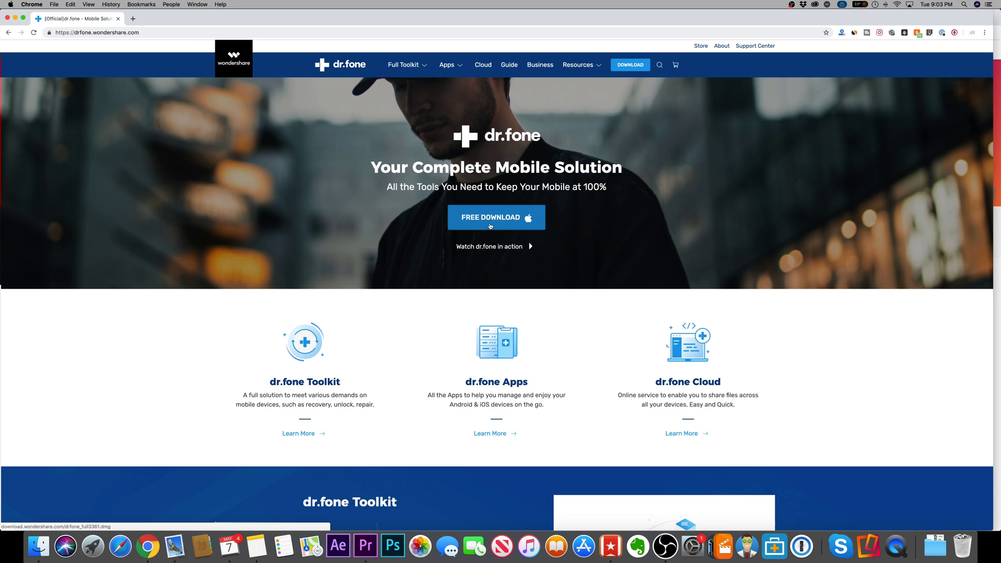
pyautogui.scroll(-4, 482, 218)
pyautogui.scroll(1, 524, 334)
pyautogui.scroll(4, 525, 335)
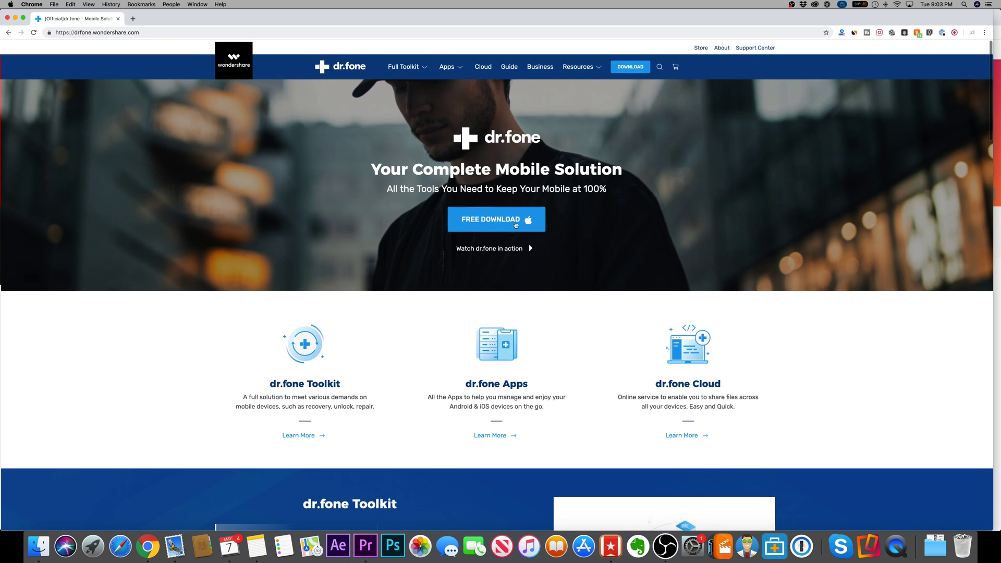
pyautogui.click(47, 522)
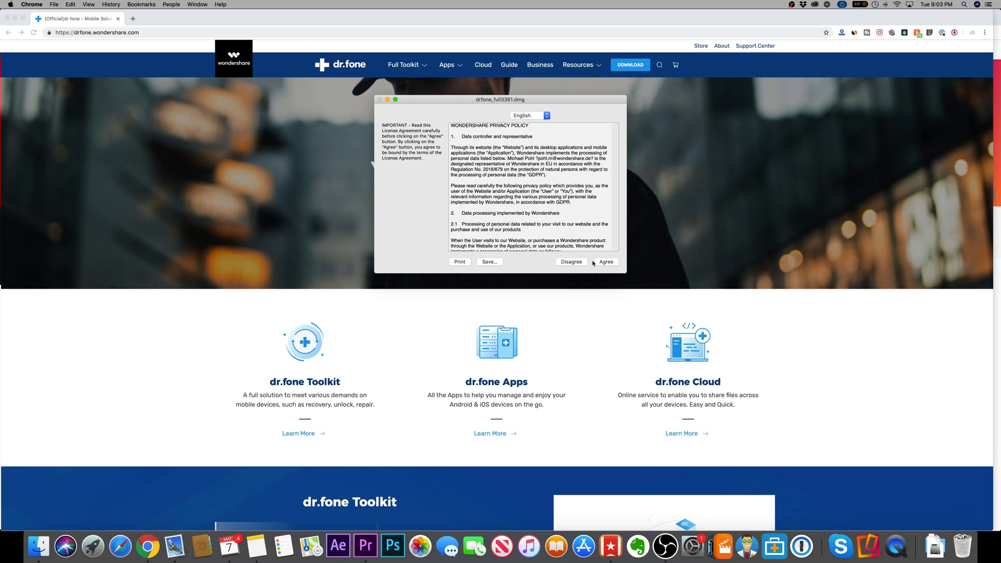
# Agree to the dr.fone license, finish installing, and open the Recover module
pyautogui.click(594, 262)
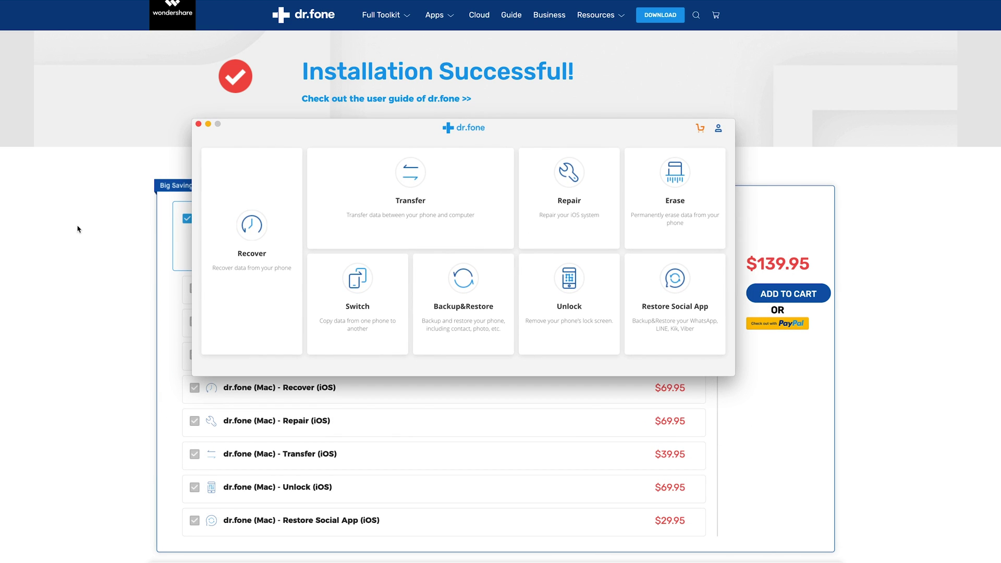
pyautogui.scroll(-2, 358, 294)
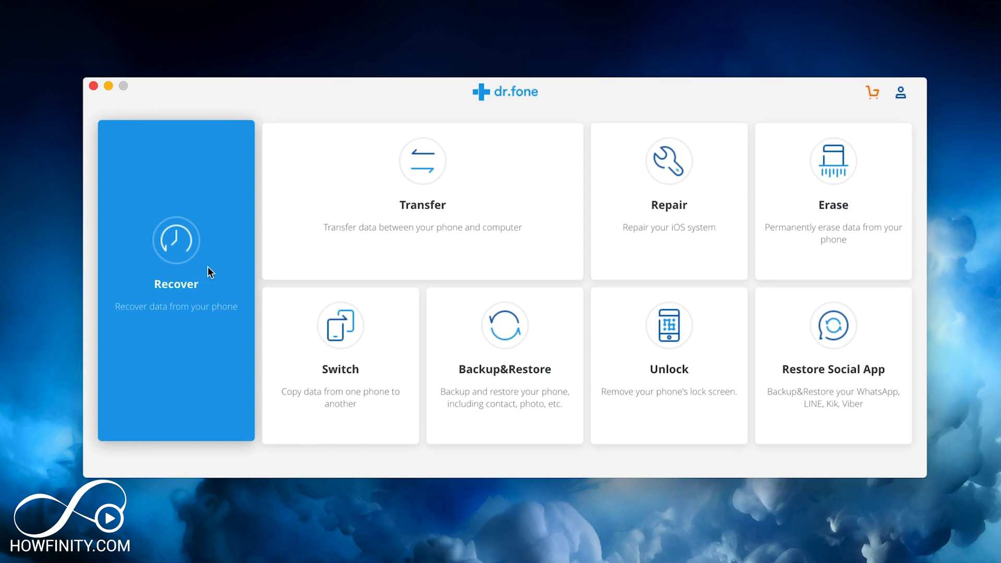
pyautogui.click(172, 263)
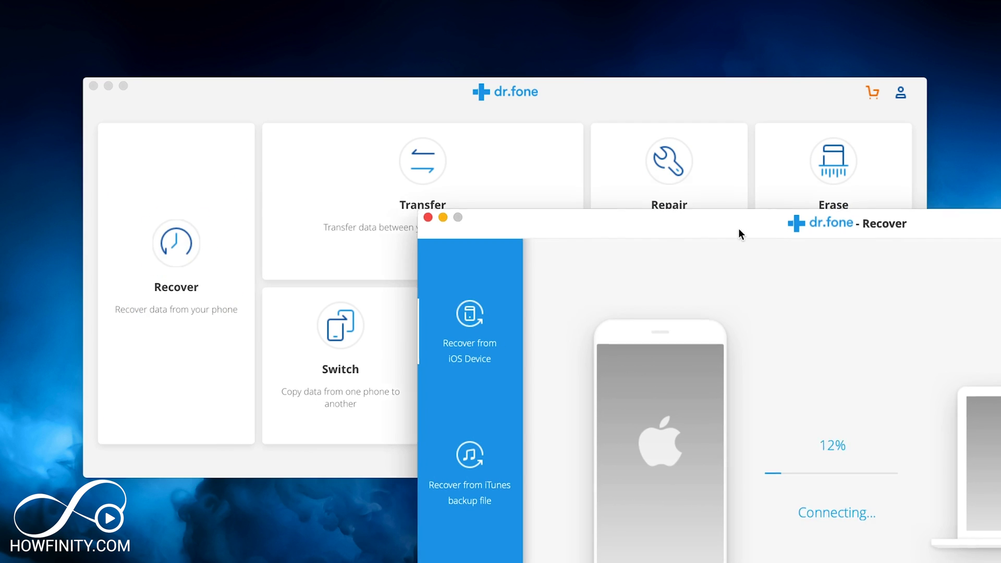
# Move the dr.fone Recover window up and left while it connects to the iPhone X
pyautogui.moveTo(738, 227); pyautogui.dragTo(421, 174)
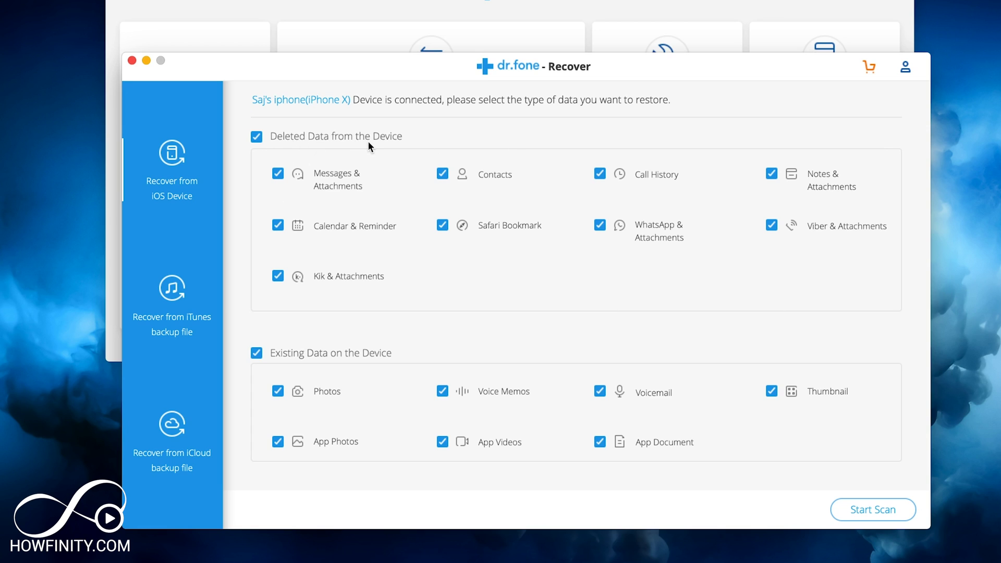
# Untick all Deleted Data and Existing Data types, then tick only Messages & Attachments
pyautogui.click(256, 137)
pyautogui.click(256, 137)
pyautogui.click(258, 351)
pyautogui.click(258, 136)
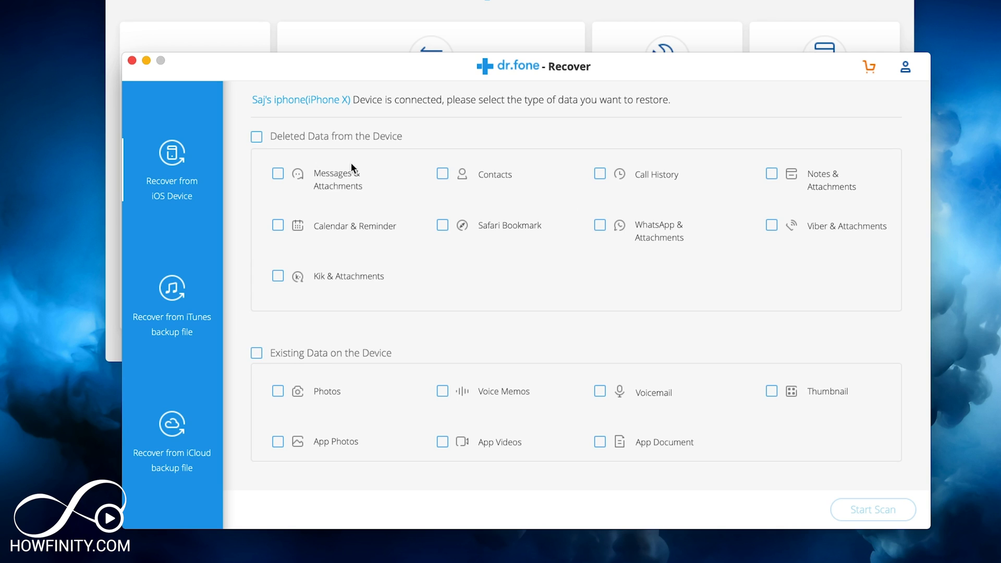
pyautogui.click(277, 173)
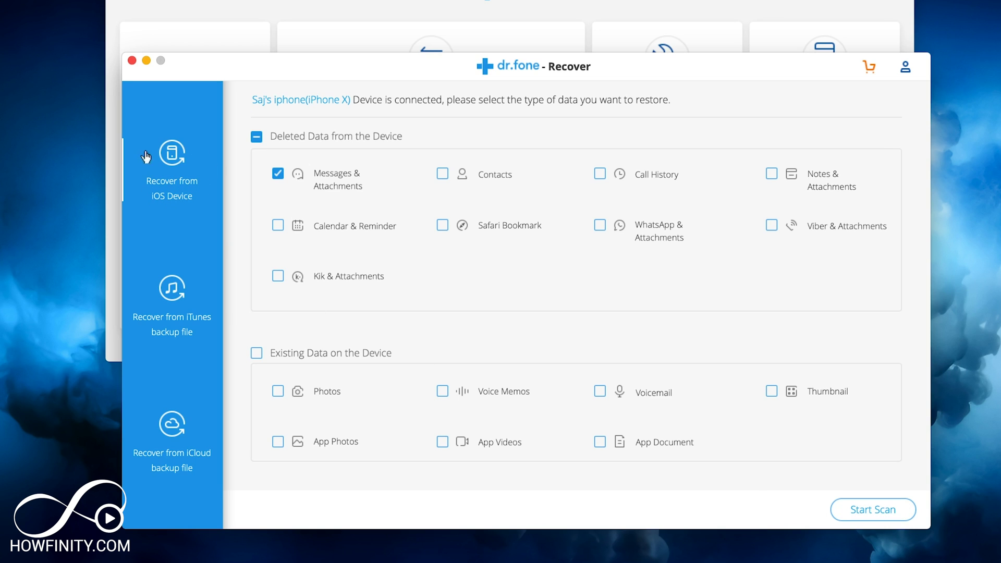
pyautogui.click(172, 440)
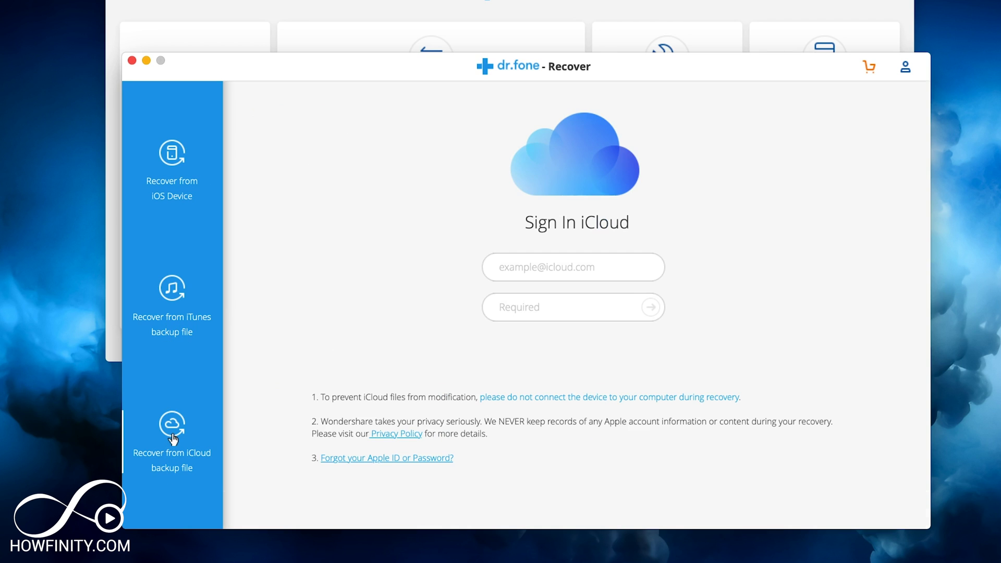
pyautogui.click(173, 301)
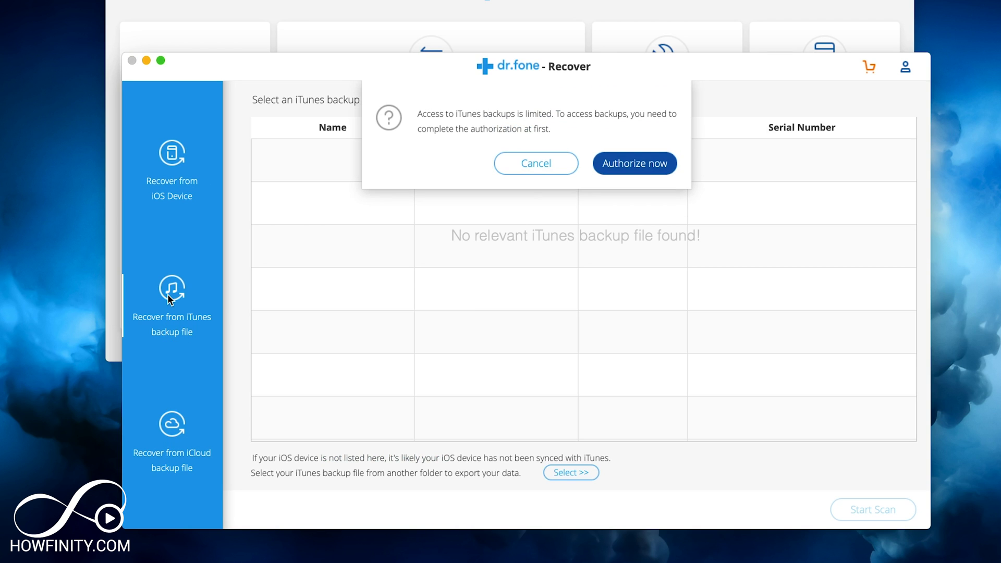
pyautogui.click(561, 162)
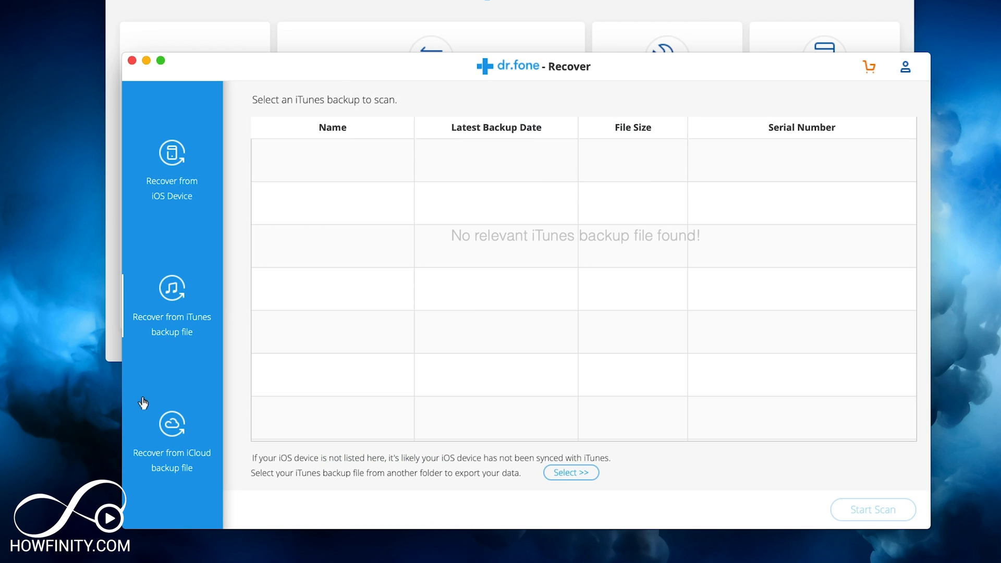
pyautogui.click(164, 159)
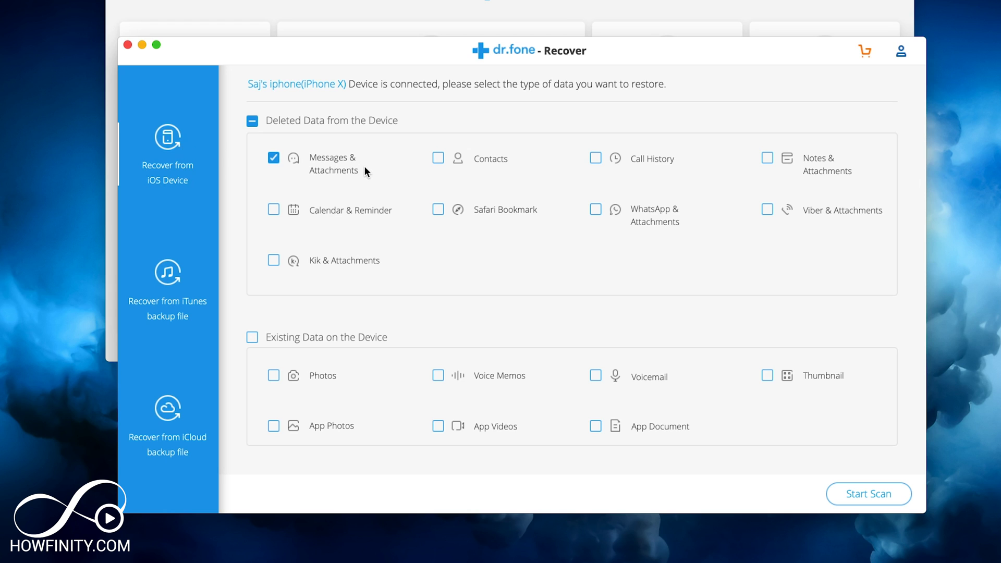
pyautogui.click(167, 407)
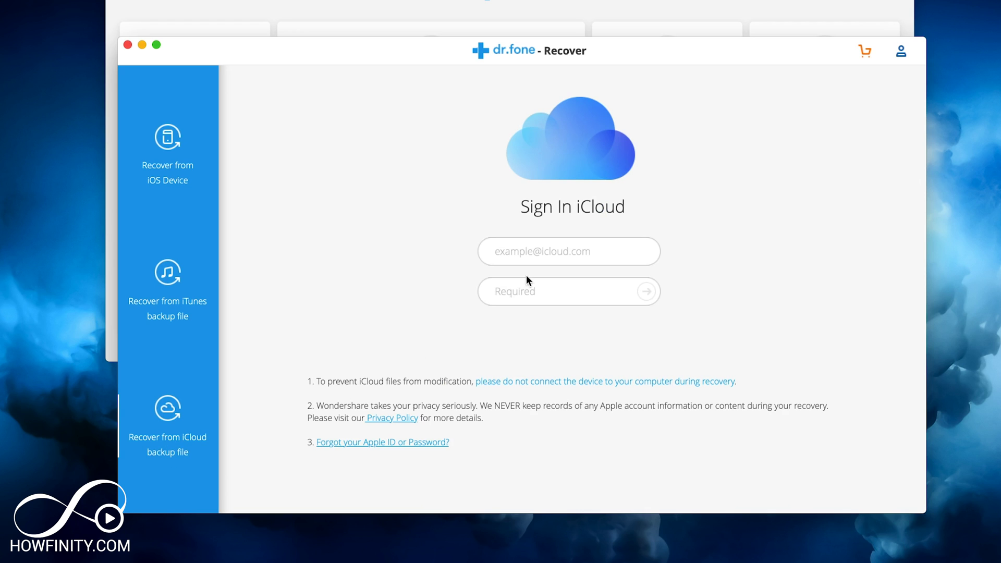
# On the iCloud sign-in page, focus the email field, lower the window, then return to the device list
pyautogui.click(519, 253)
pyautogui.moveTo(305, 380); pyautogui.dragTo(568, 445)
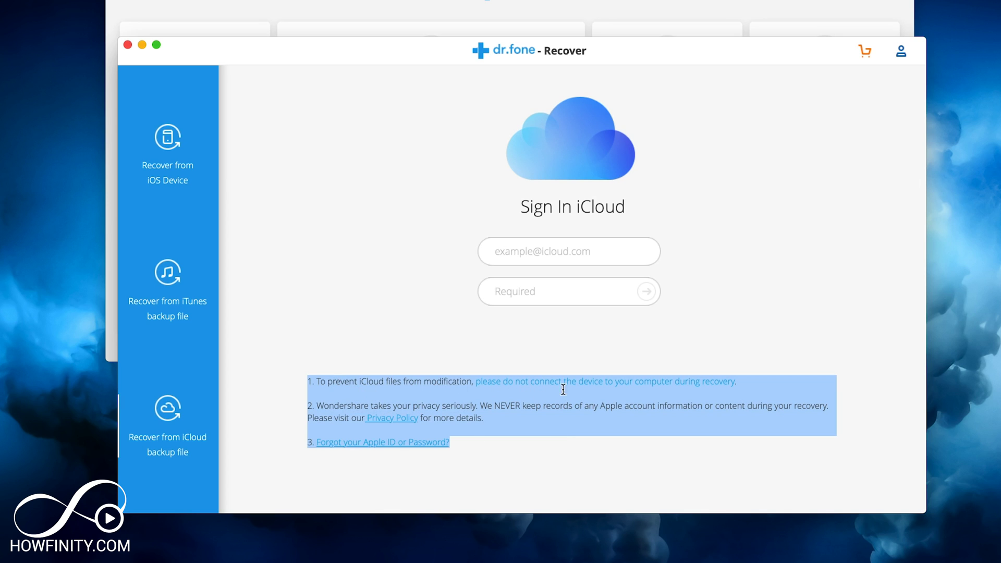
pyautogui.click(587, 417)
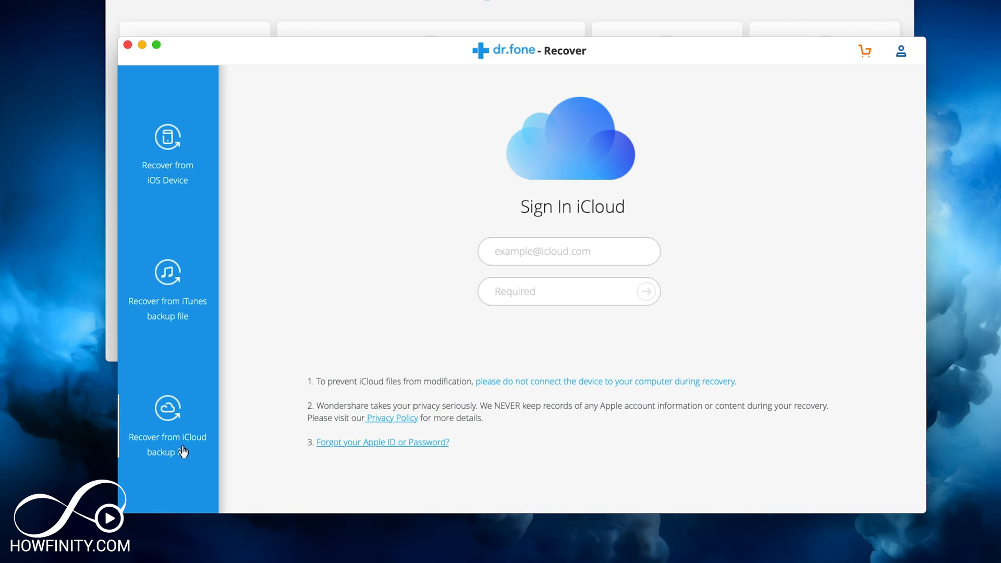
pyautogui.moveTo(399, 52); pyautogui.dragTo(389, 77)
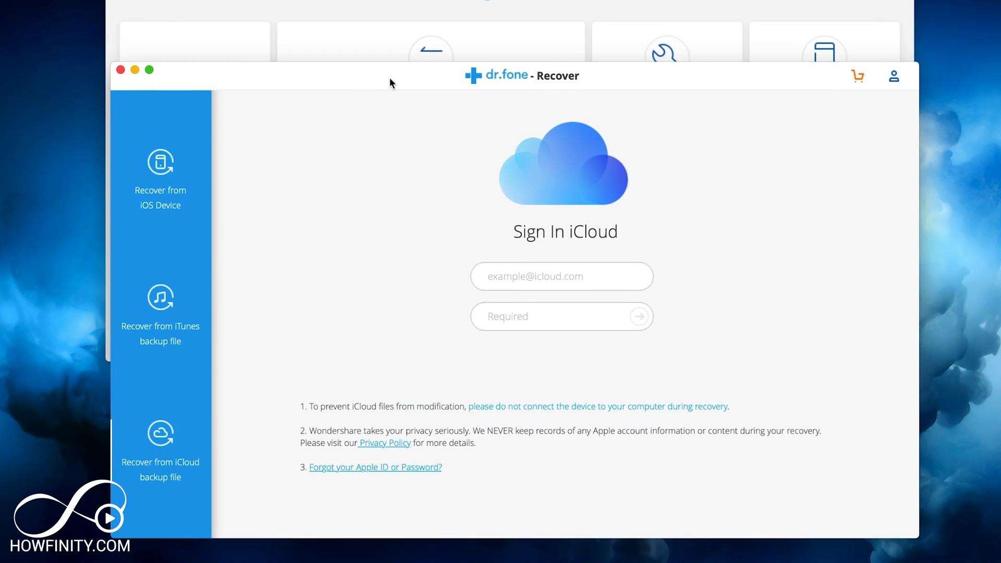
pyautogui.click(155, 208)
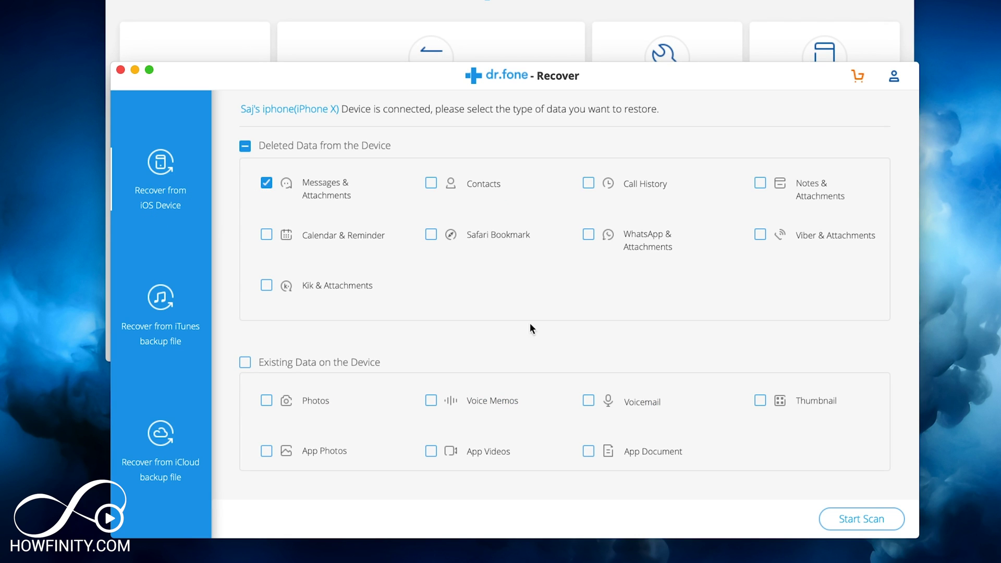
# Start scanning Messages & Attachments, dismiss the Analysis unsuccessful alert, and reposition the window
pyautogui.click(852, 518)
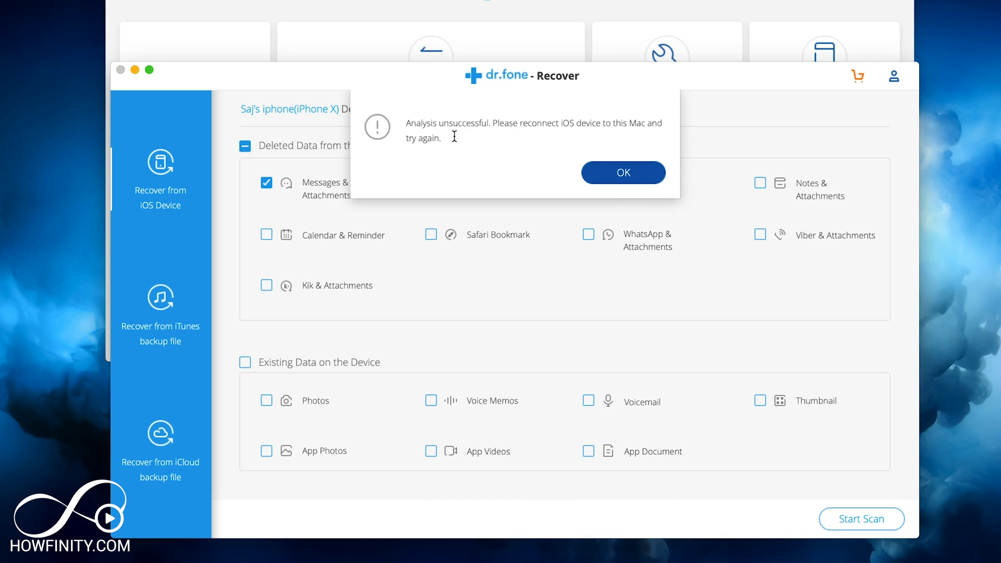
pyautogui.click(627, 172)
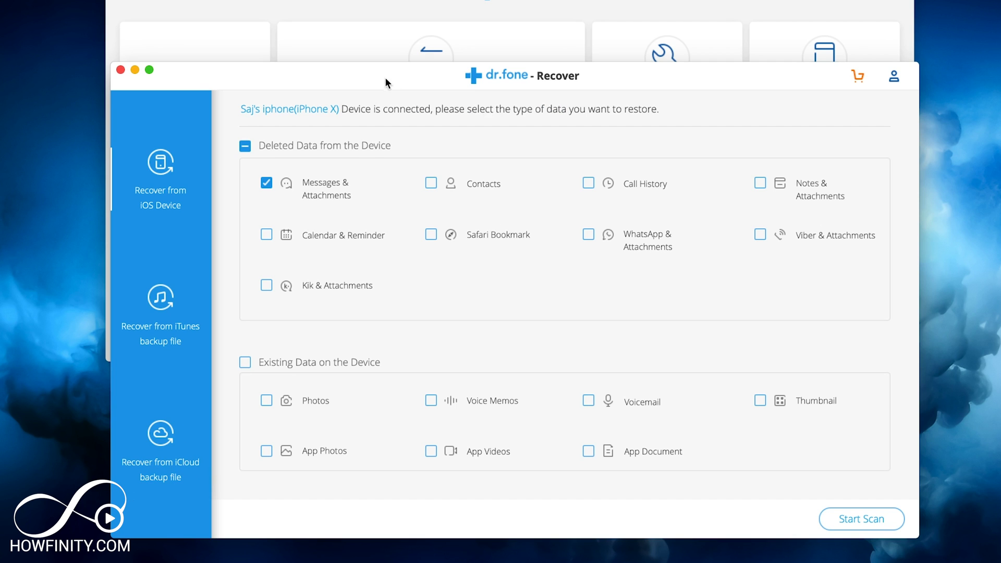
pyautogui.moveTo(385, 82); pyautogui.dragTo(371, 48)
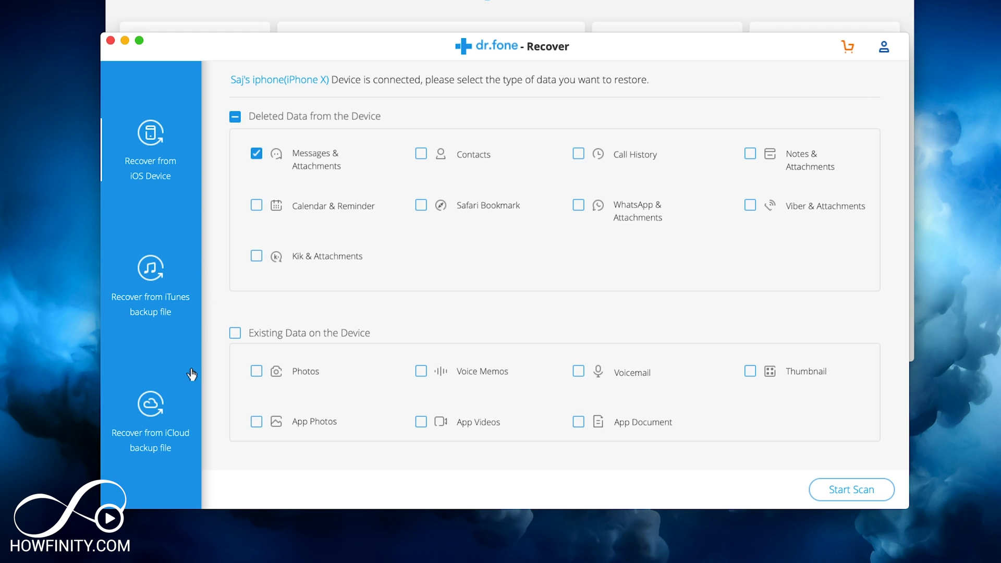
pyautogui.click(151, 426)
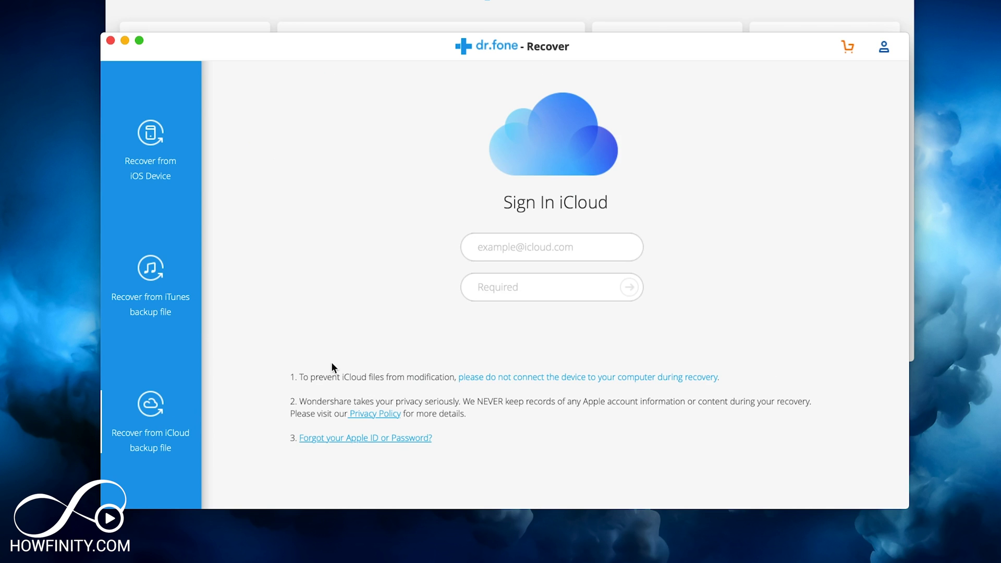
pyautogui.moveTo(289, 372); pyautogui.dragTo(290, 403)
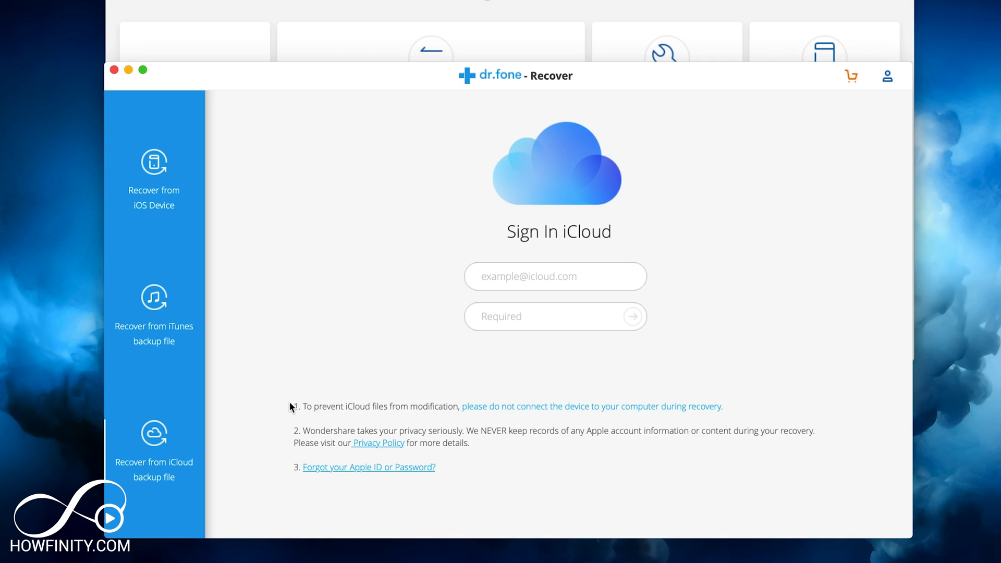
pyautogui.click(146, 206)
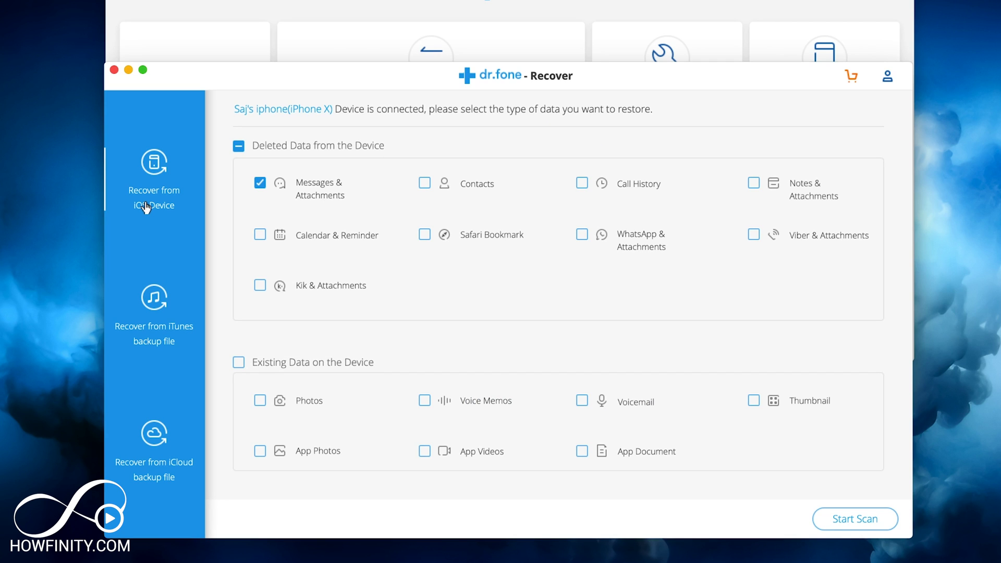